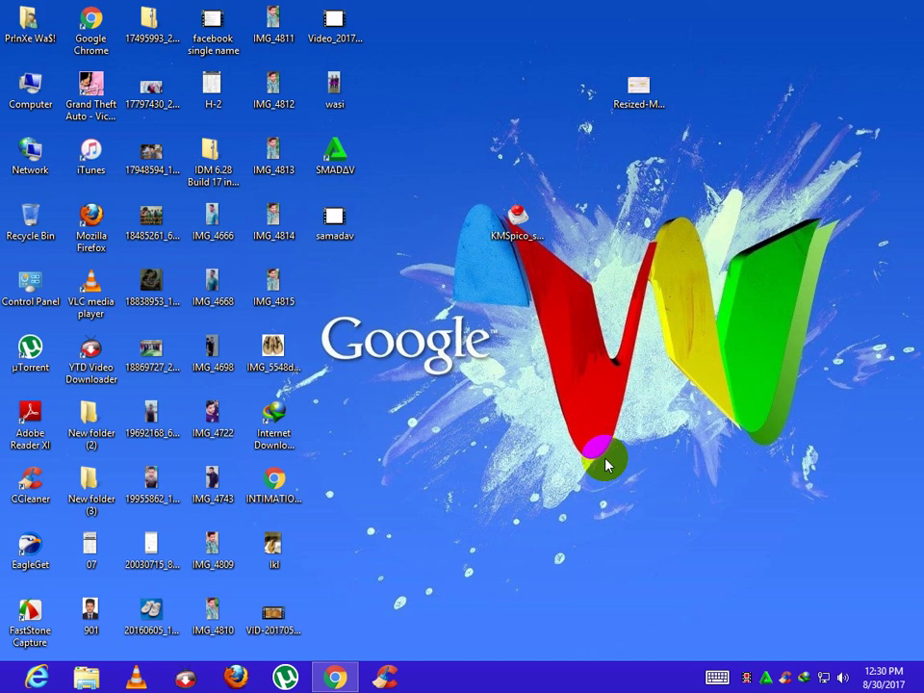
# - Search Google for kmspico in Chrome and open the officialkmspico.com result
pyautogui.click(335, 678)
pyautogui.write('kms')
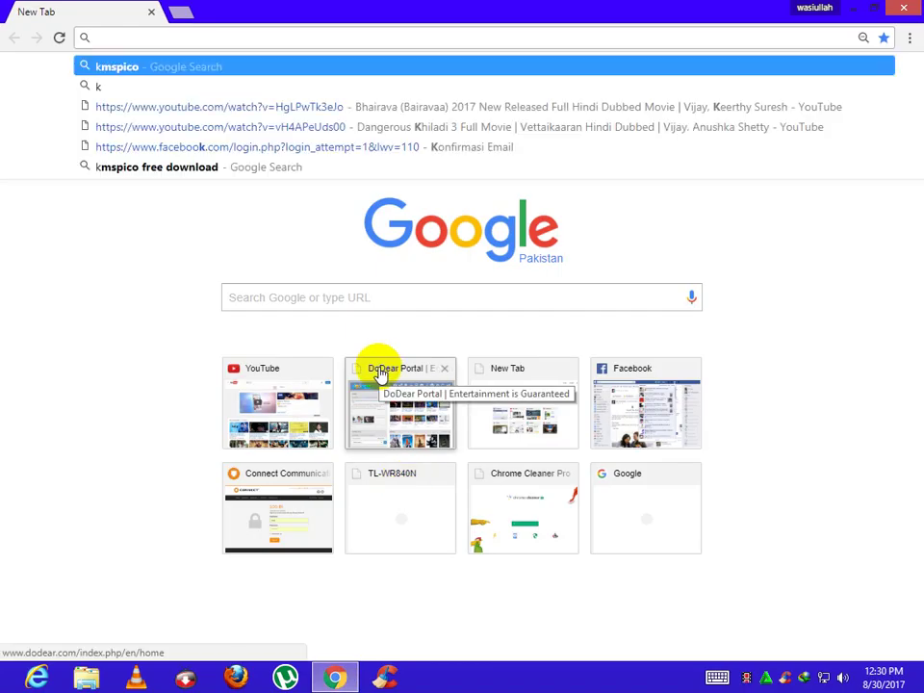
pyautogui.press('Return')
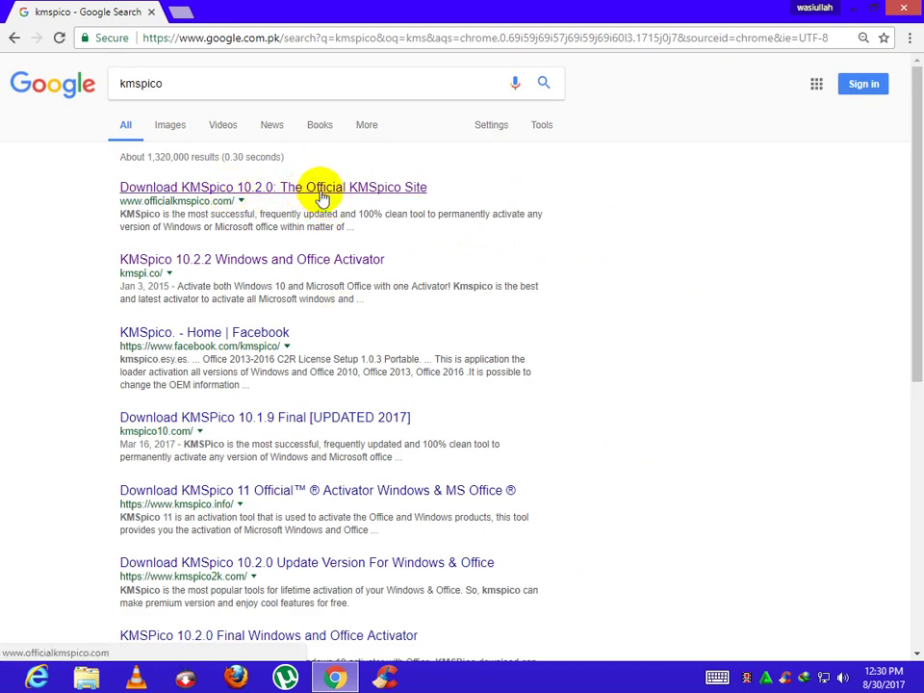
pyautogui.click(321, 188)
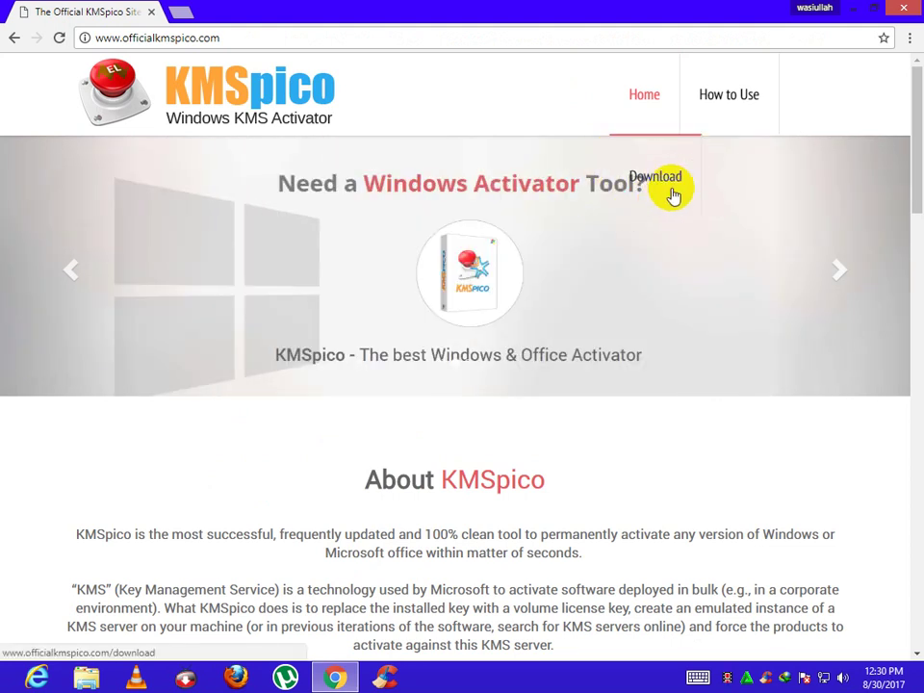
# - Request the KMSpico 10.2.0 download from the site's download page, accept showing the existing file's completed download, and close the blank tab
pyautogui.click(659, 179)
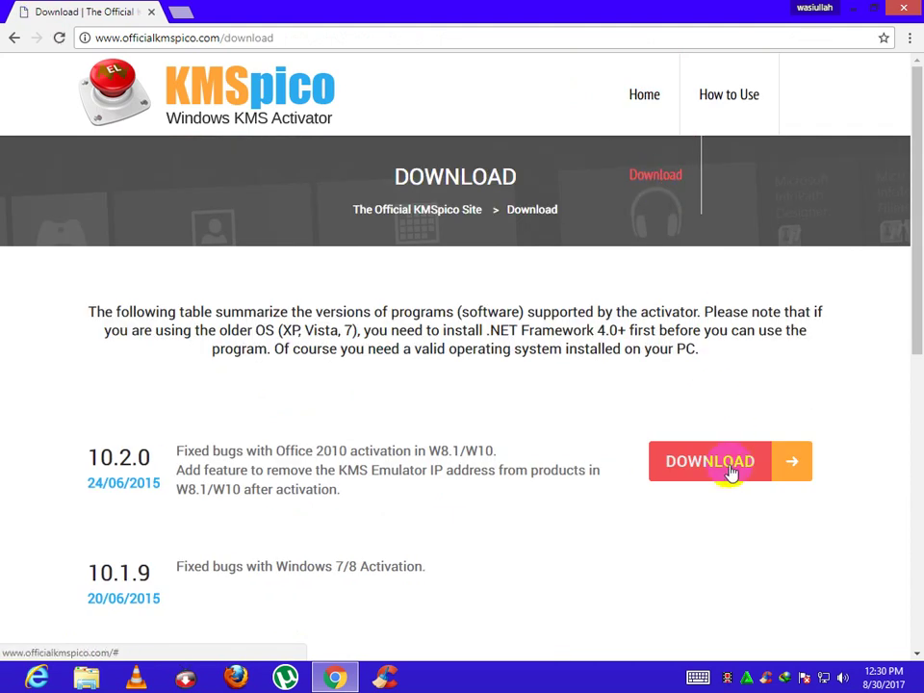
pyautogui.click(727, 471)
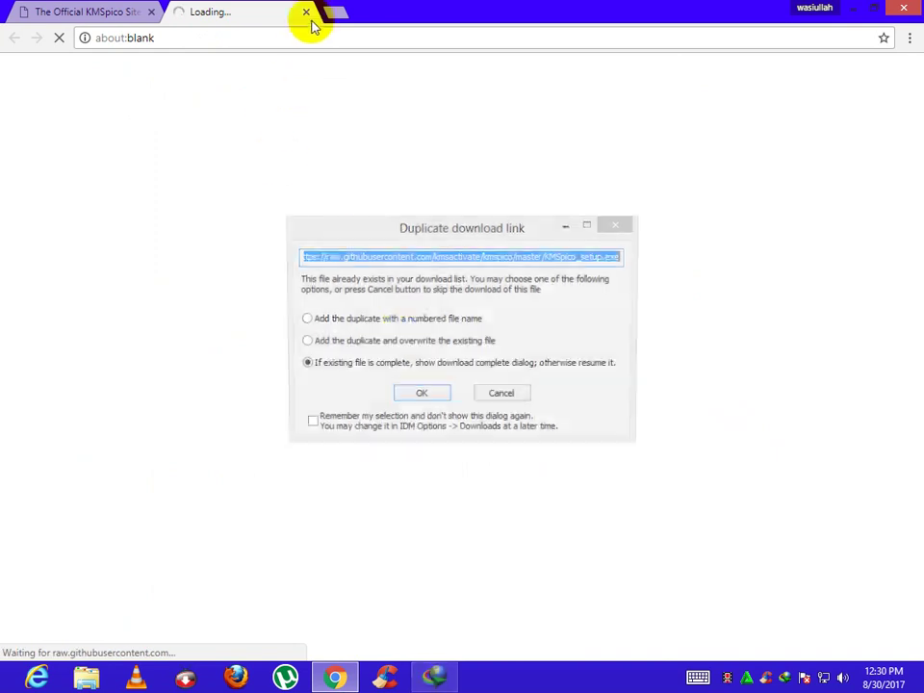
pyautogui.click(438, 396)
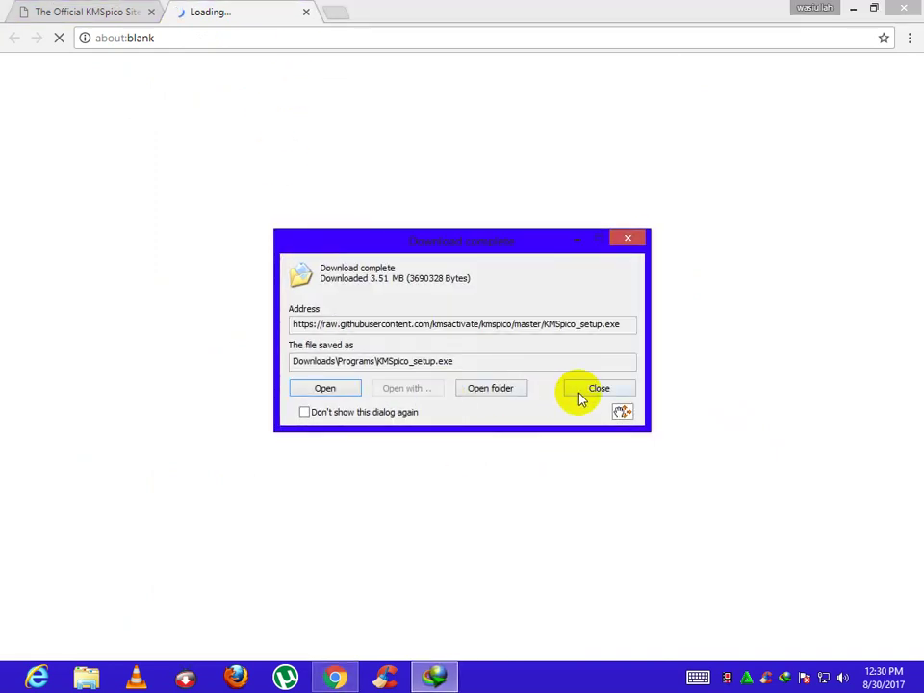
pyautogui.click(306, 11)
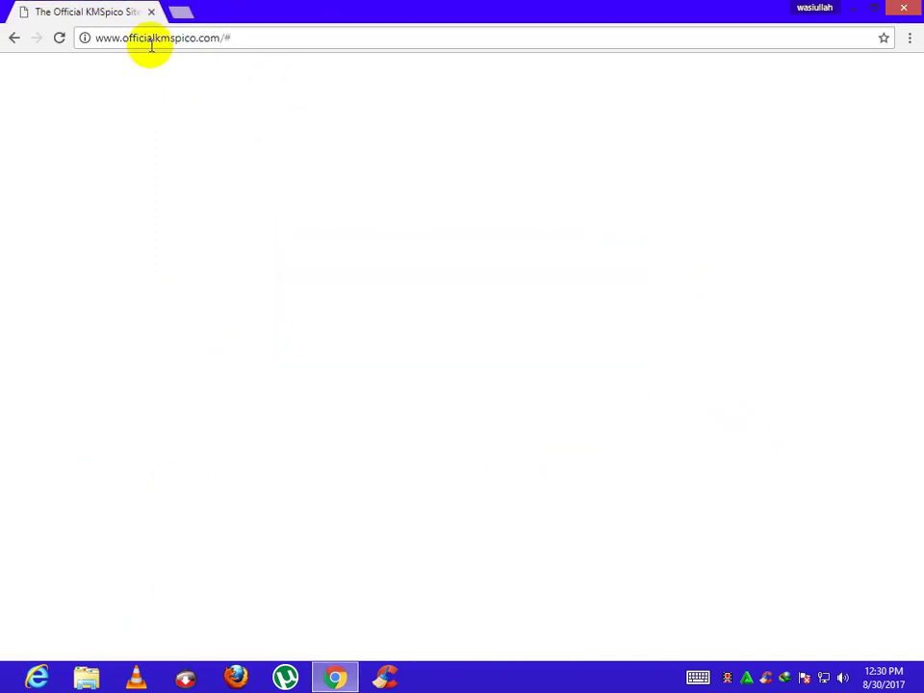
# - Minimize the browser, cancel EagleGet's new download of KMSpico_setup.exe and close the download manager
pyautogui.click(847, 10)
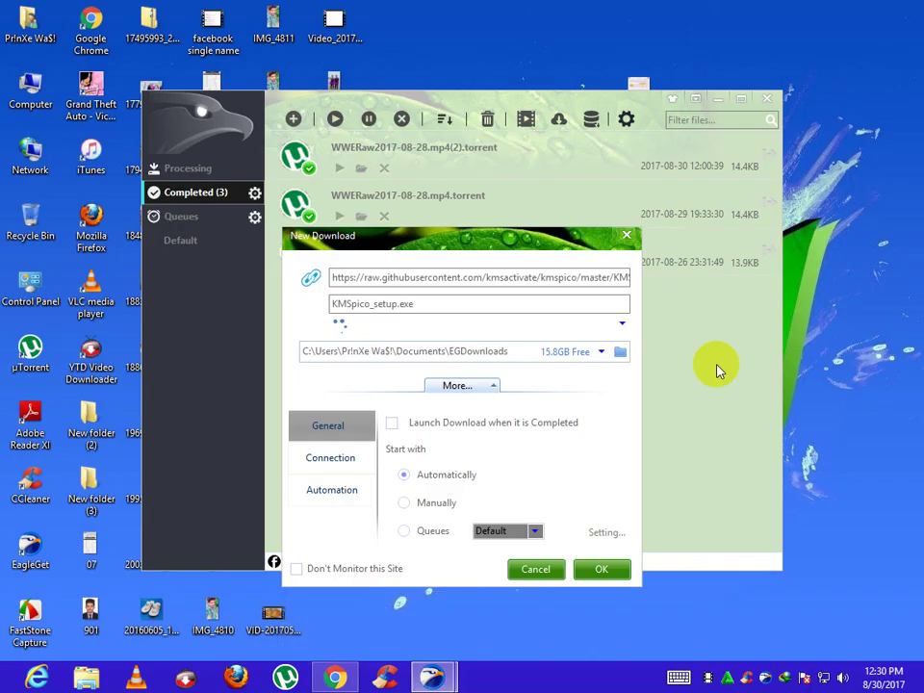
pyautogui.click(541, 570)
pyautogui.click(767, 99)
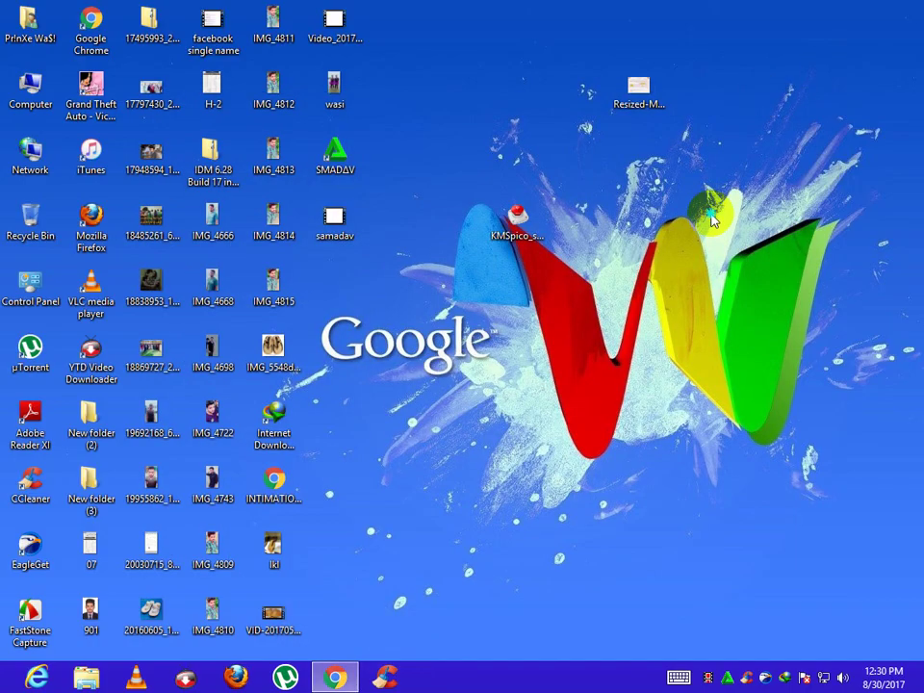
pyautogui.rightClick(712, 215)
pyautogui.click(746, 260)
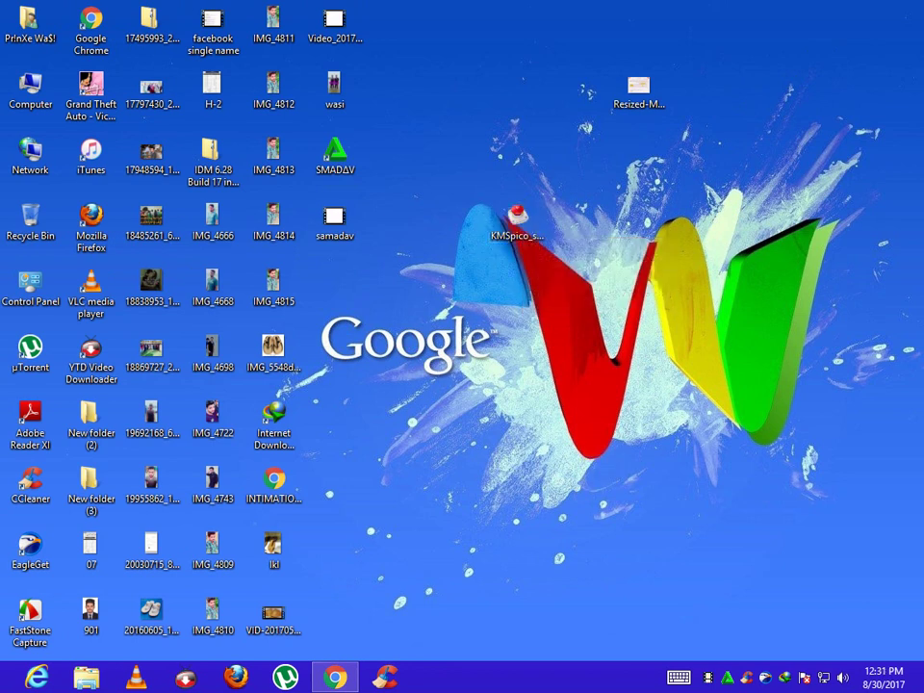
pyautogui.click(545, 377)
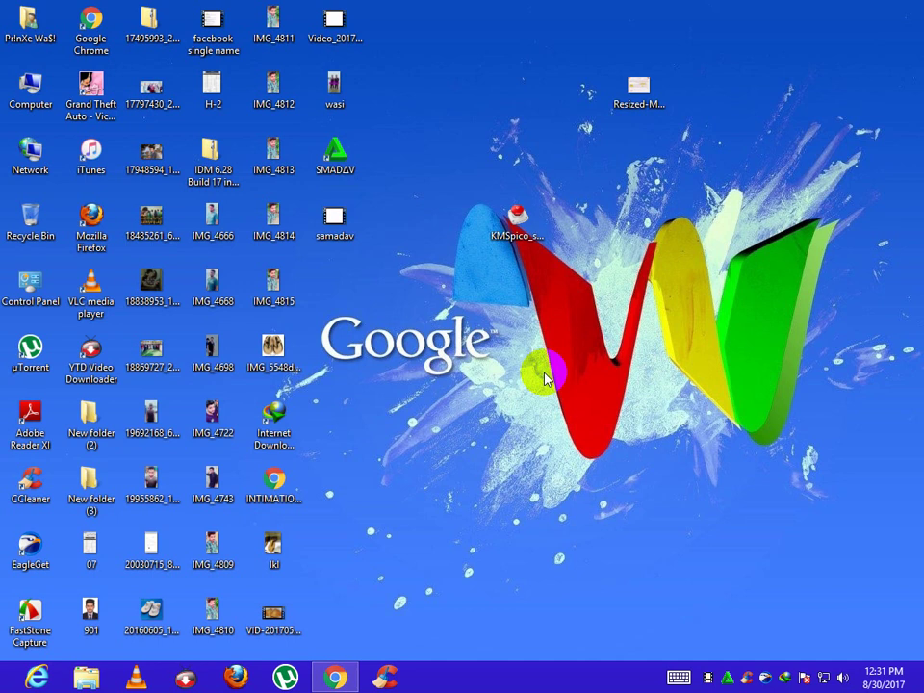
pyautogui.rightClick(537, 309)
pyautogui.click(577, 352)
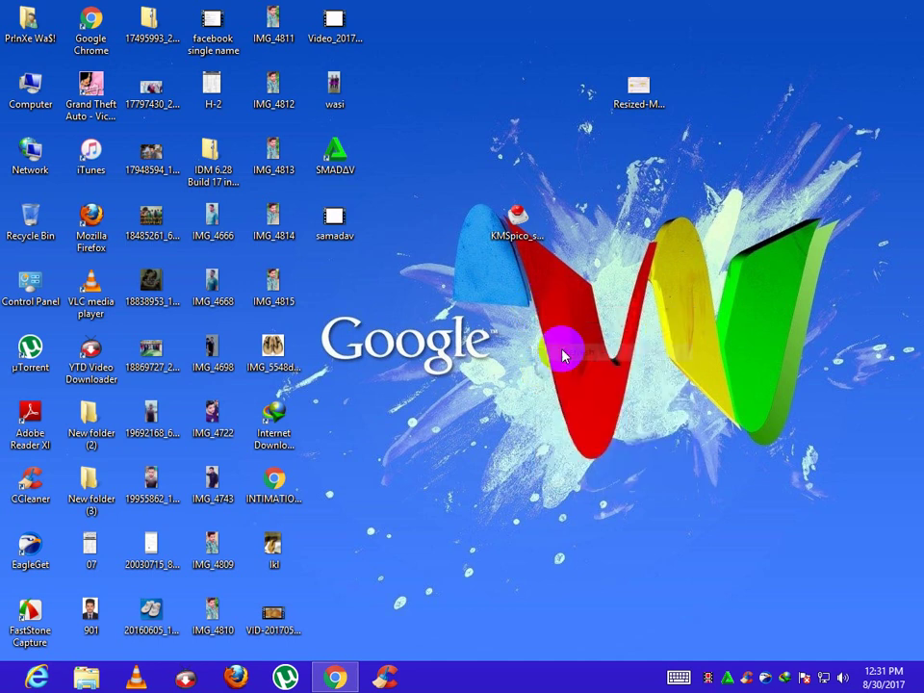
# - Launch the KMSpico setup from the desktop, accept the license agreement and keep the destination folder C:\Program Files\KMSpico
pyautogui.doubleClick(524, 305)
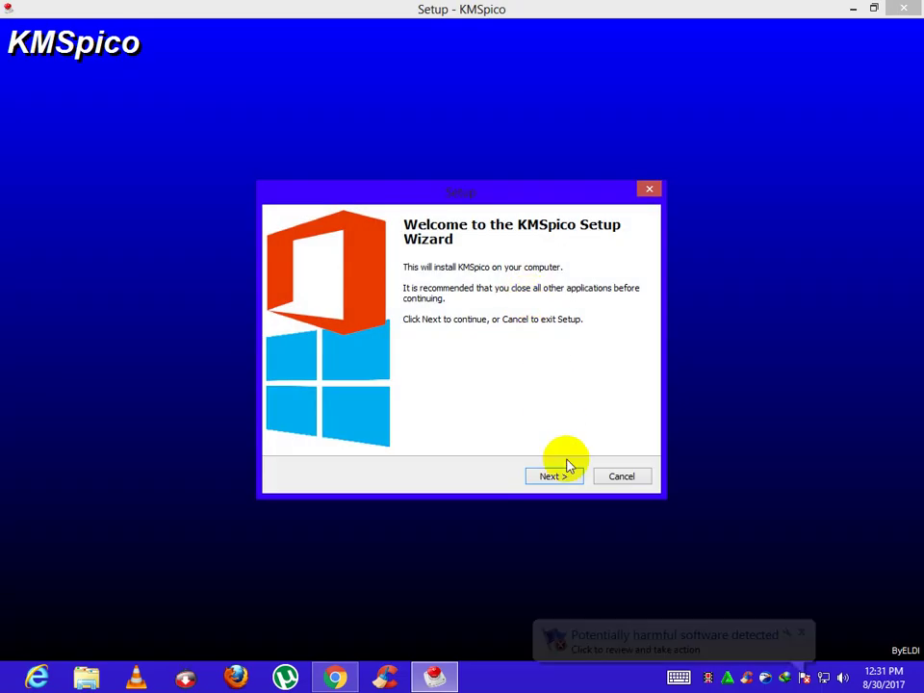
pyautogui.click(566, 476)
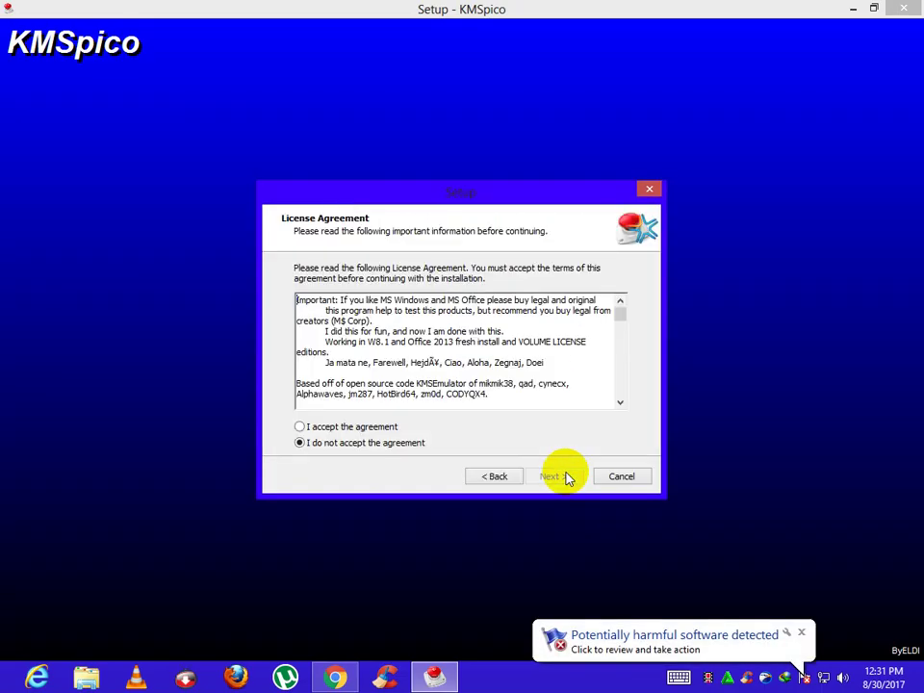
pyautogui.click(320, 426)
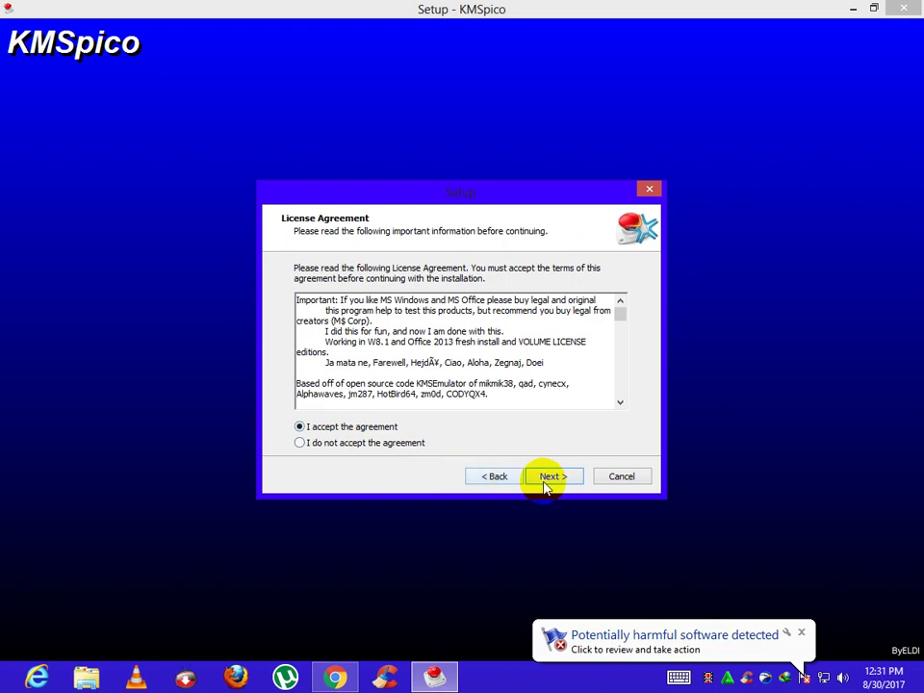
pyautogui.click(555, 477)
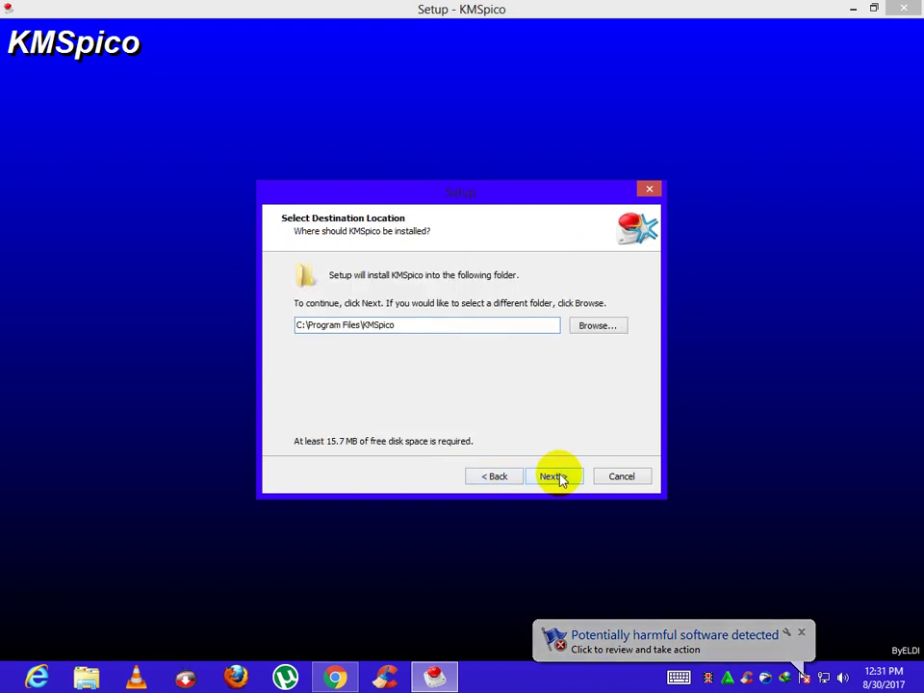
pyautogui.click(554, 478)
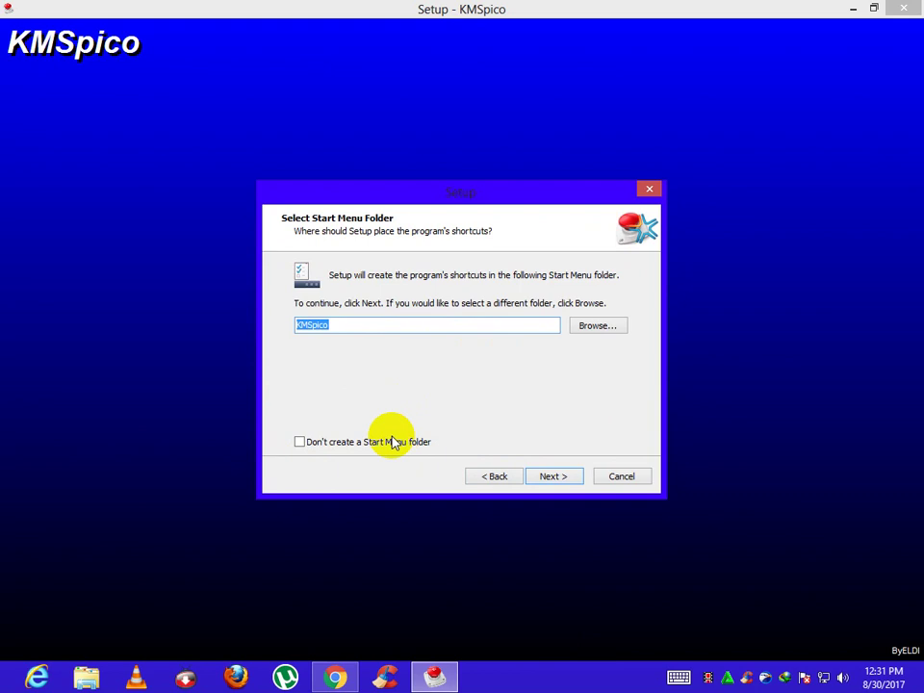
# - Enable and disable the option not to create a Start Menu folder, and look through the Start screen tiles
pyautogui.click(301, 445)
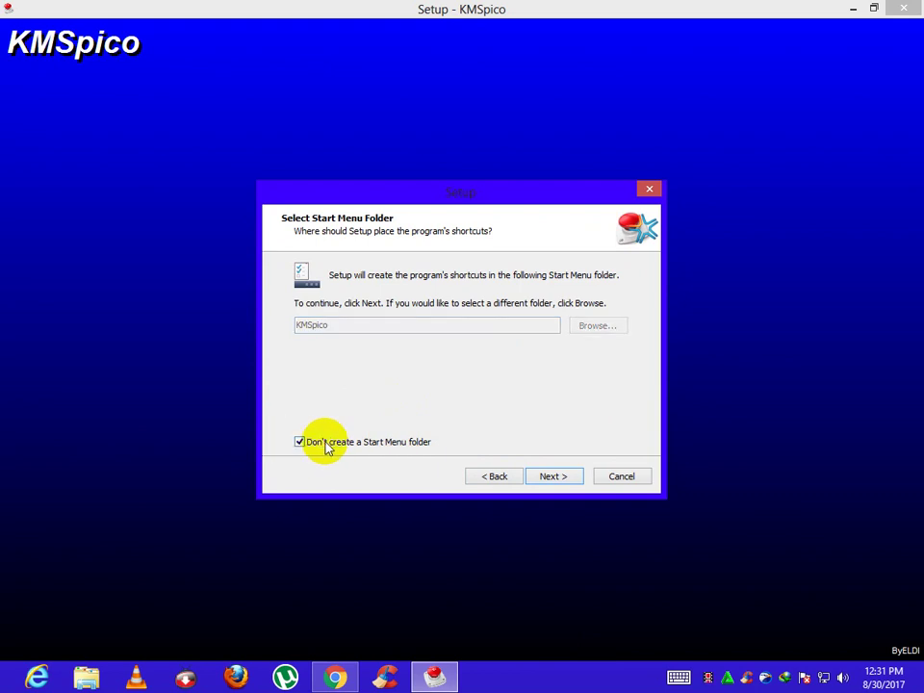
pyautogui.click(300, 444)
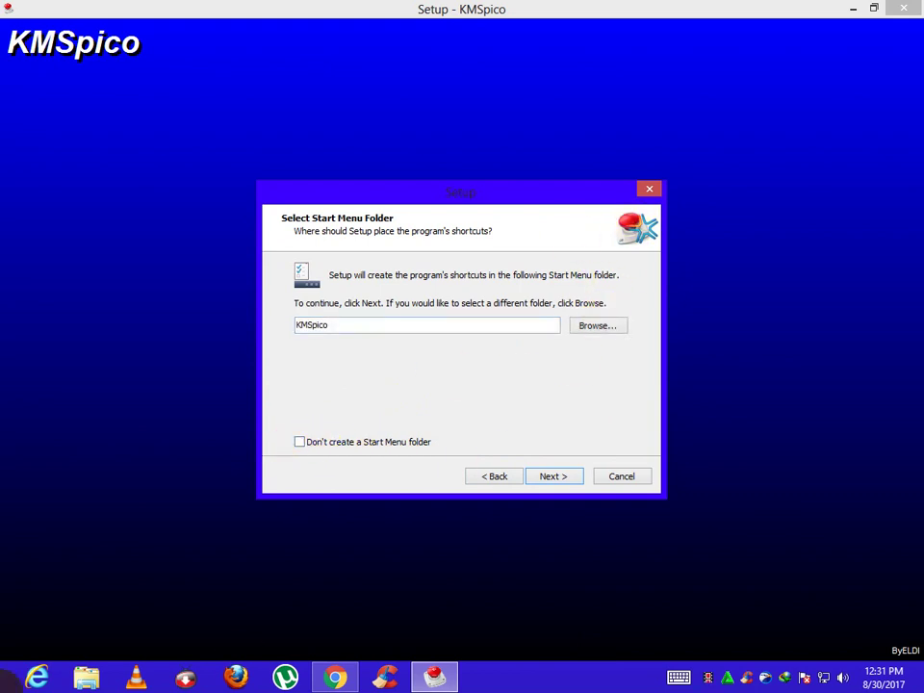
pyautogui.click(10, 674)
pyautogui.scroll(-3, 898, 359)
pyautogui.scroll(5, 846, 365)
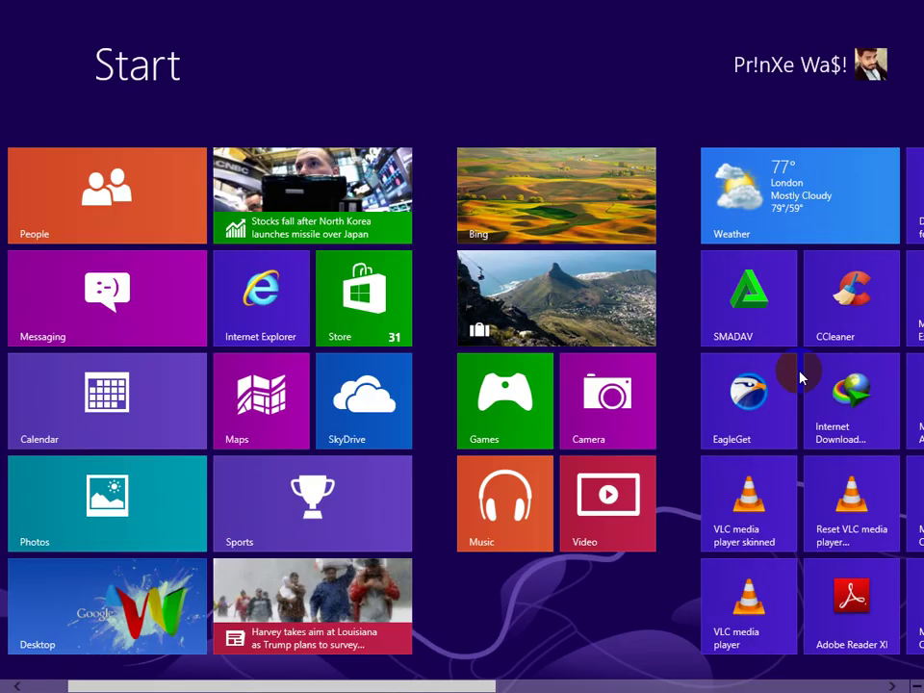
pyautogui.click(388, 589)
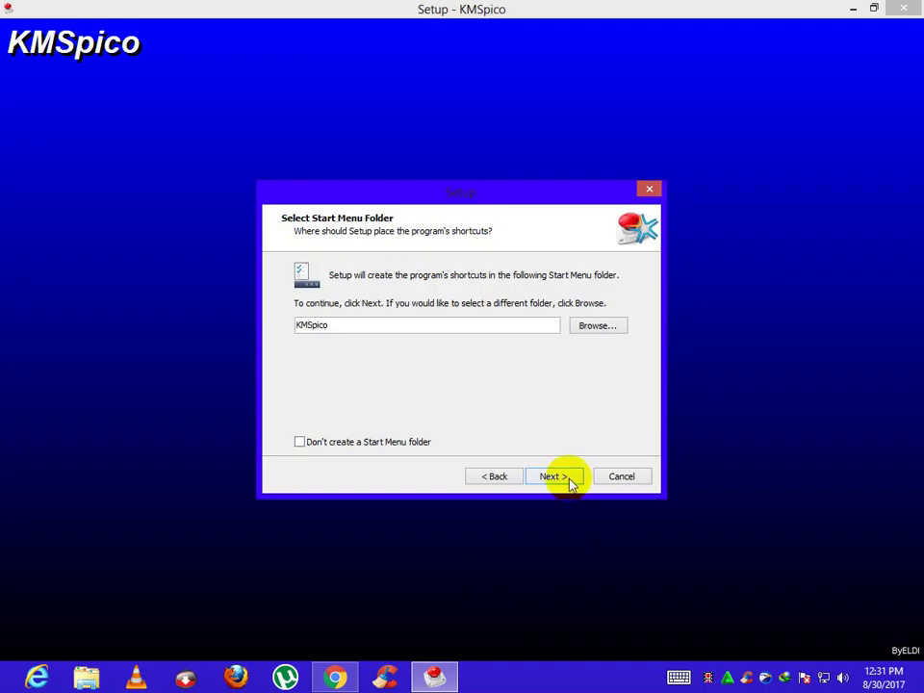
# - Install KMSpico with the KMSpico Start Menu folder and dismiss the potentially harmful software notifications
pyautogui.click(549, 477)
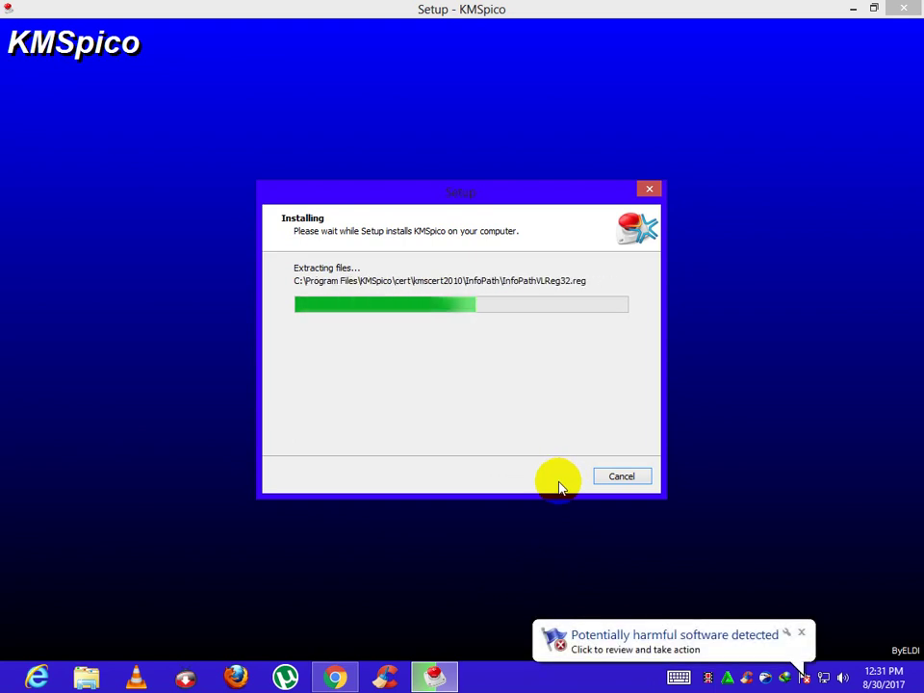
pyautogui.click(802, 636)
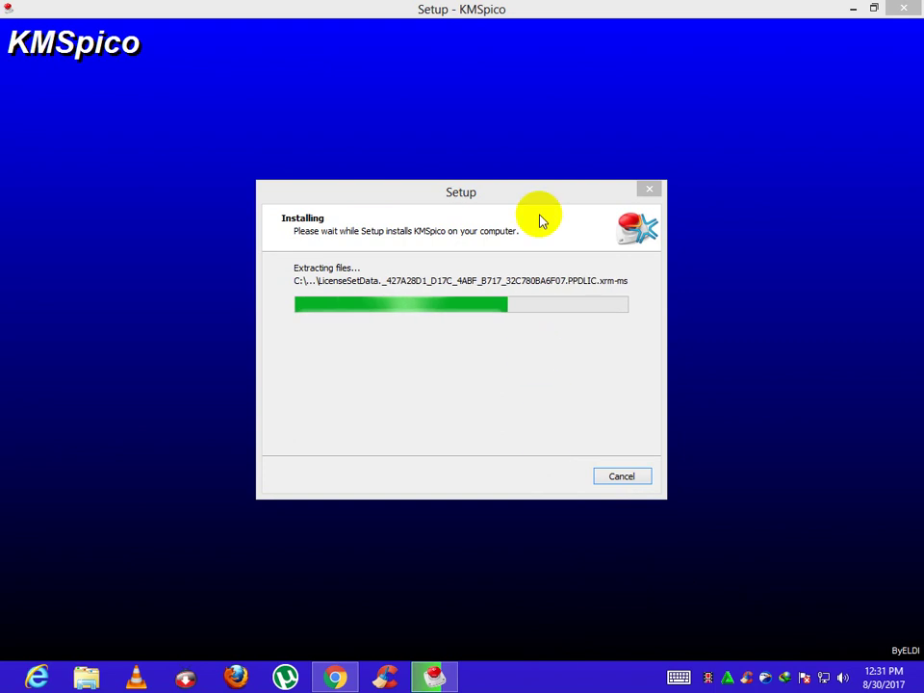
pyautogui.click(514, 291)
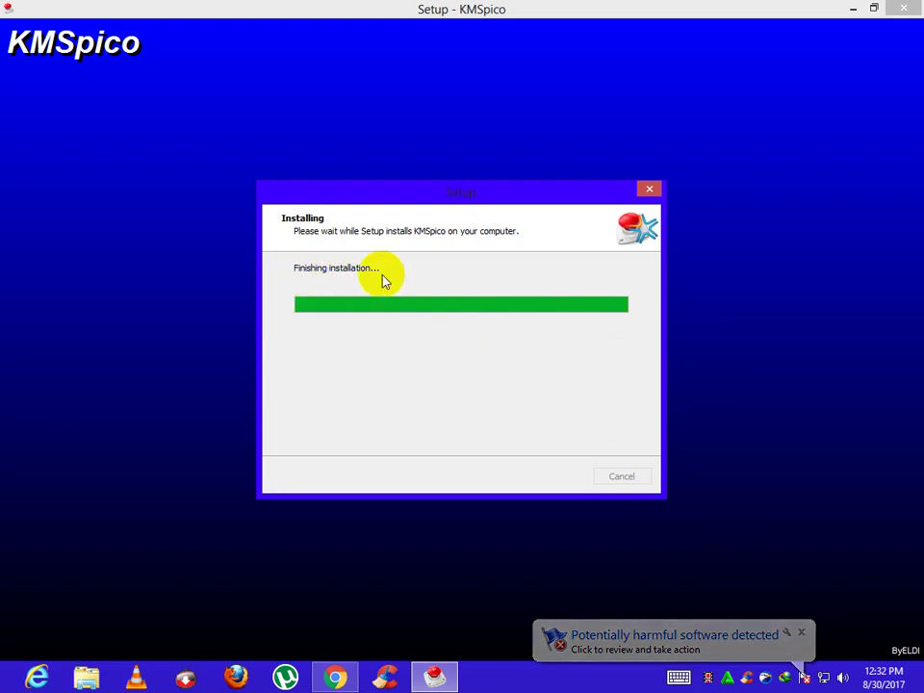
pyautogui.click(799, 632)
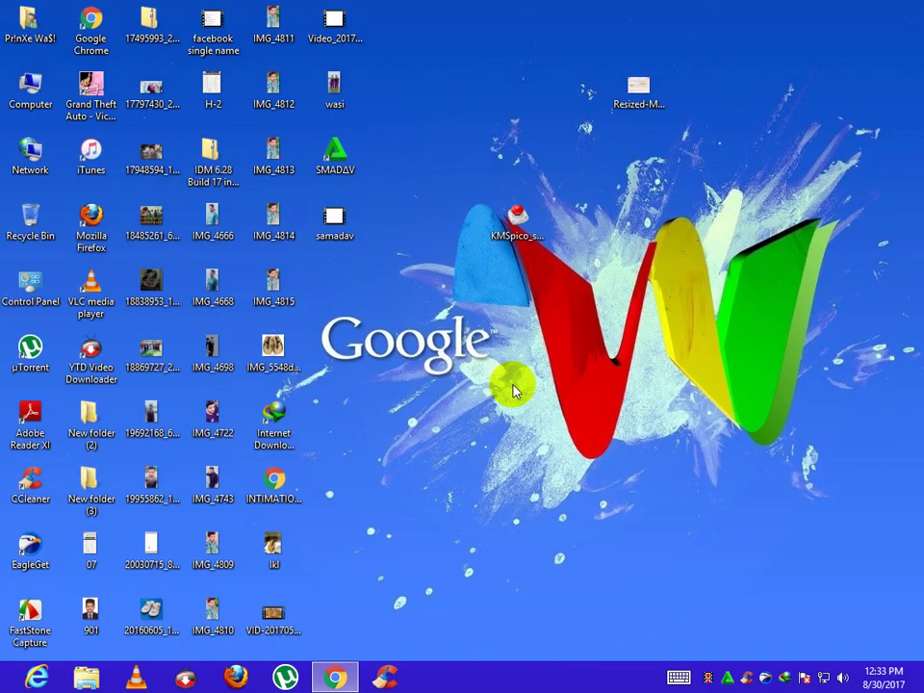
pyautogui.rightClick(505, 370)
pyautogui.click(538, 391)
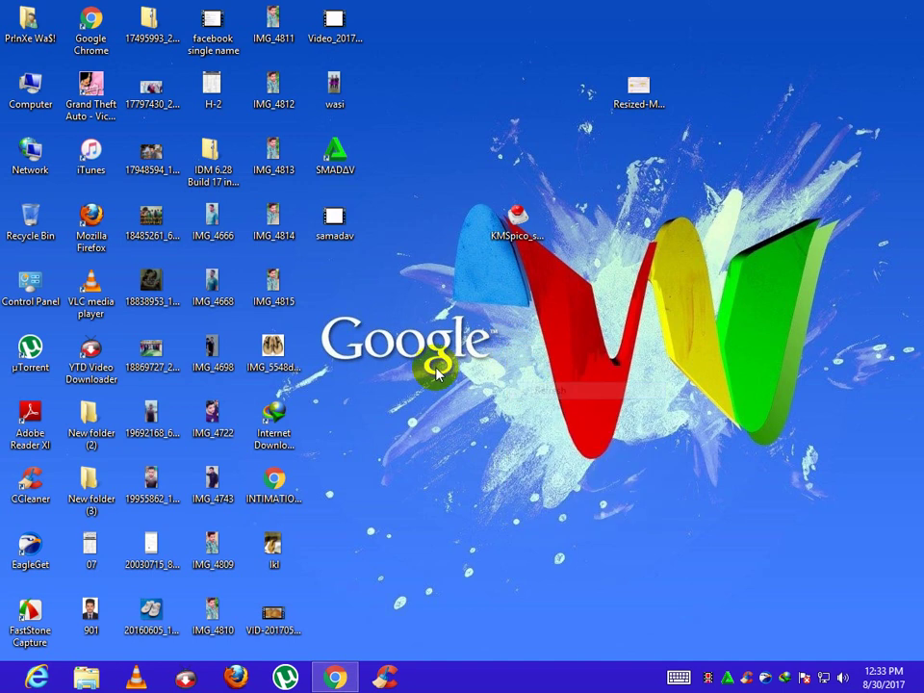
# - Open the computer's system properties, check the Windows activation status and close the window
pyautogui.rightClick(24, 94)
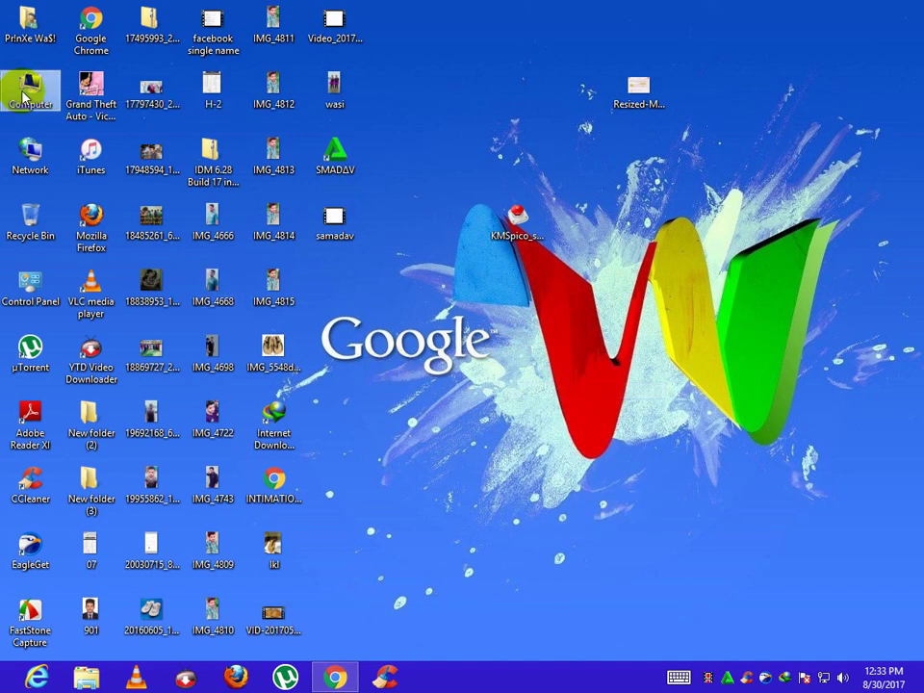
pyautogui.click(64, 259)
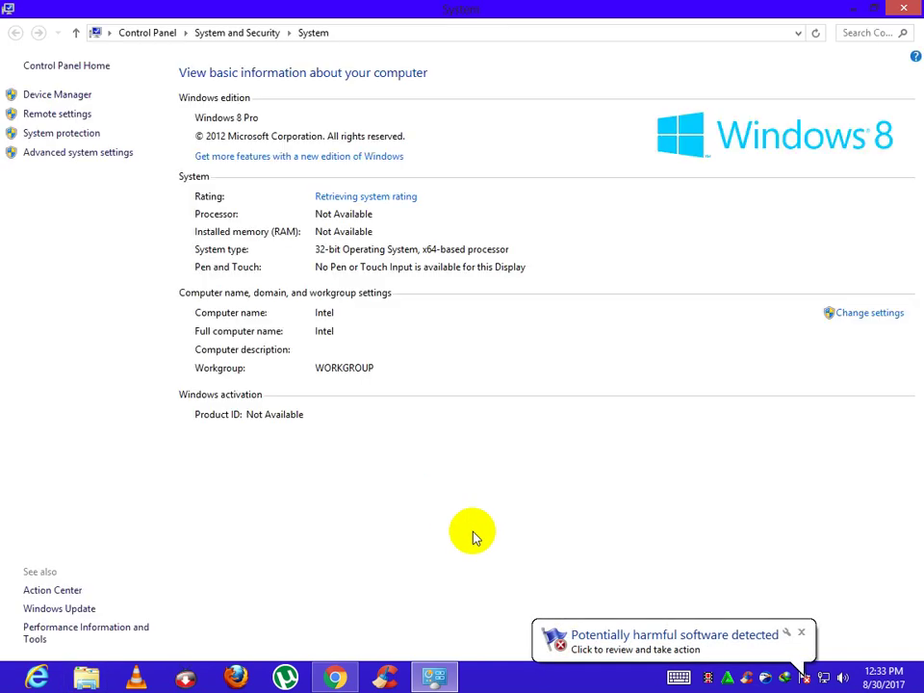
pyautogui.click(800, 632)
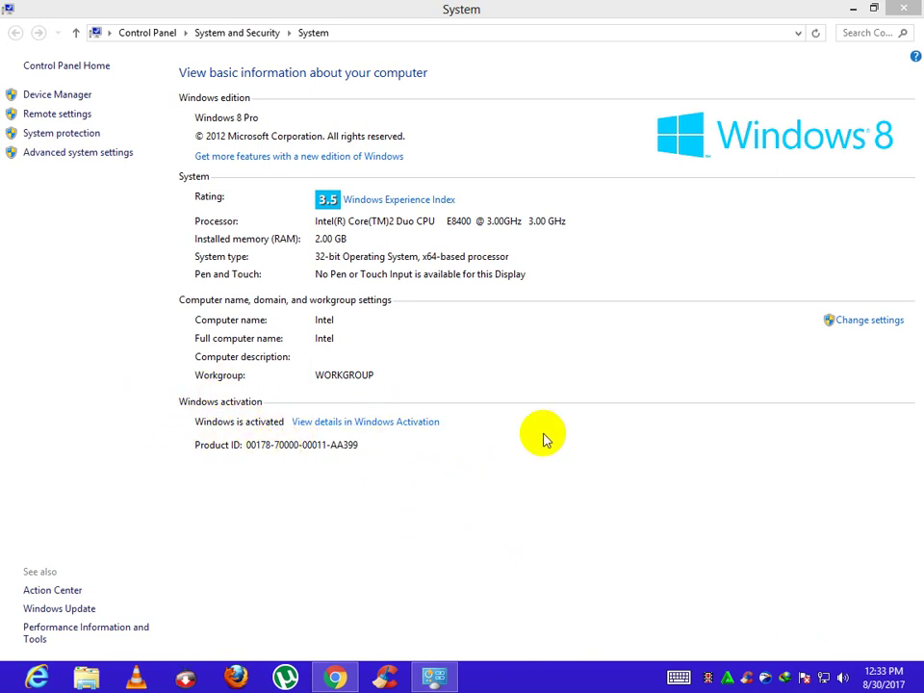
pyautogui.click(905, 8)
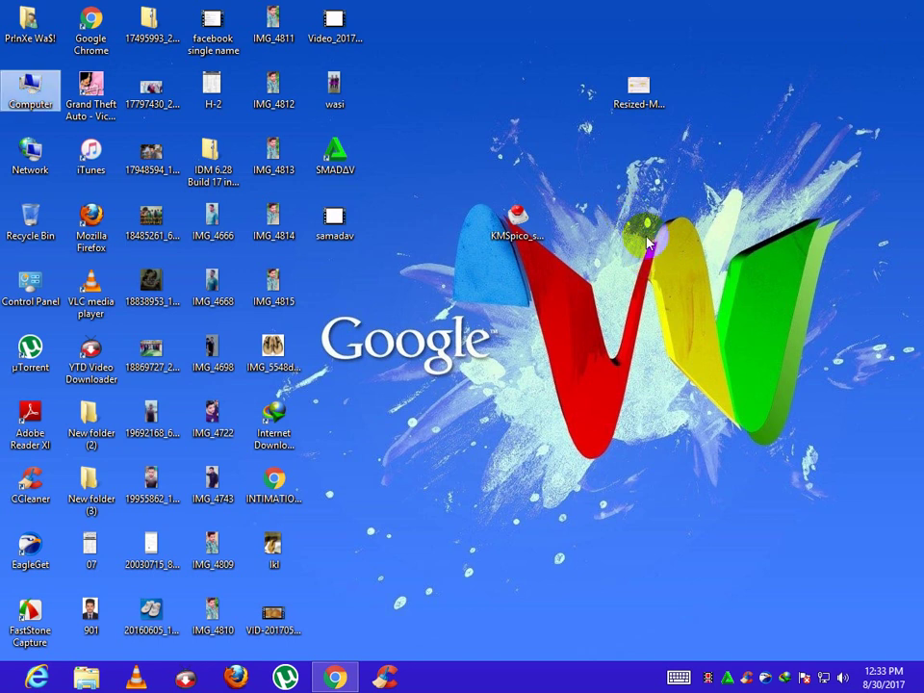
pyautogui.rightClick(624, 208)
pyautogui.click(662, 606)
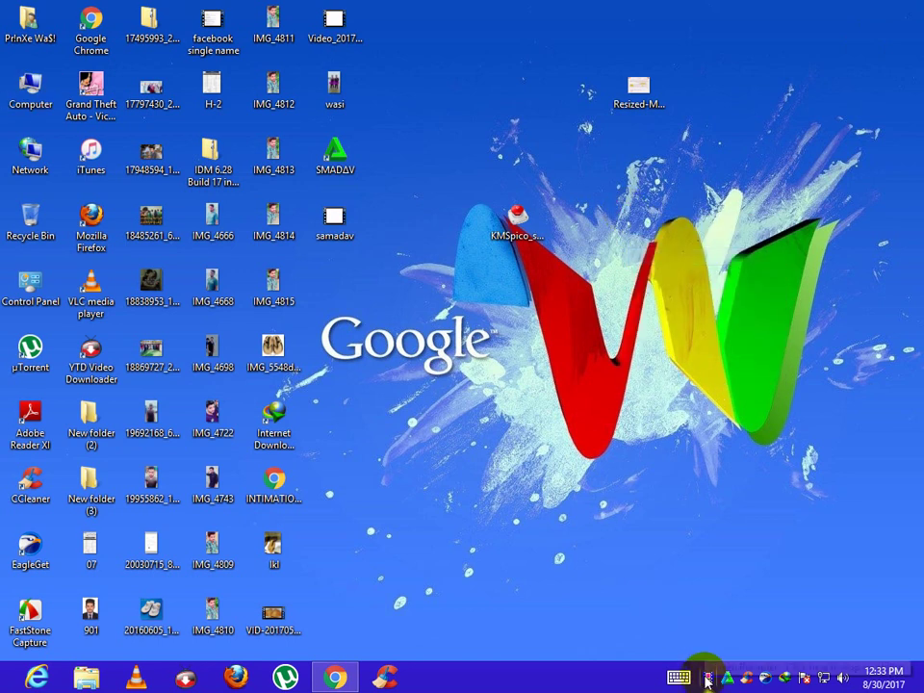